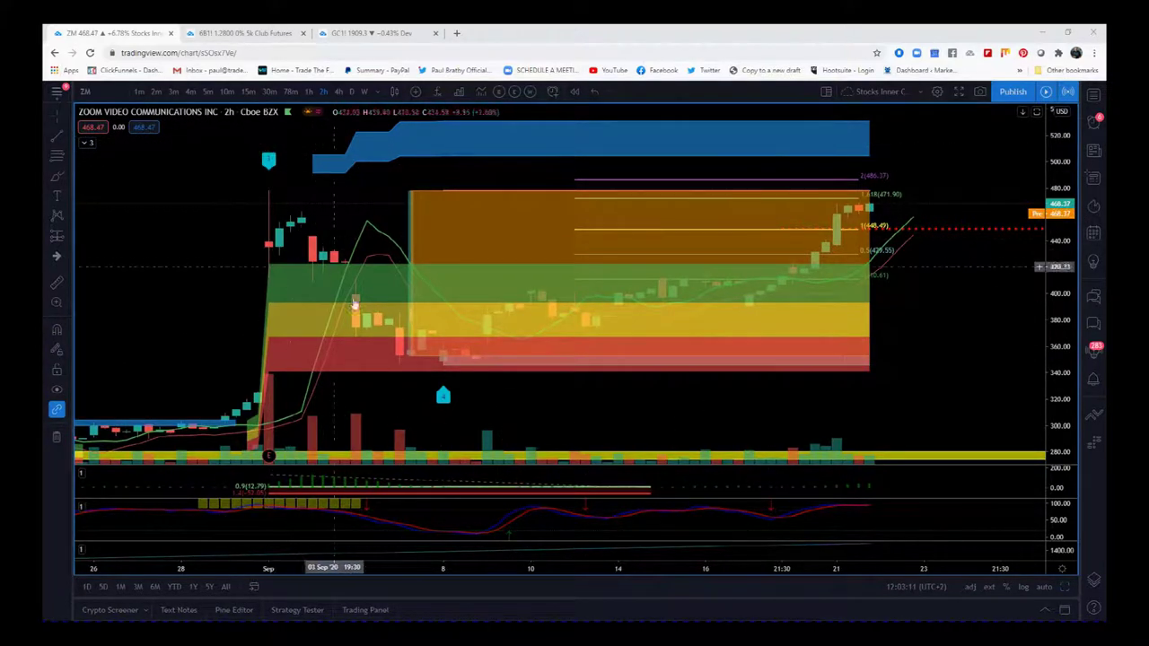
# Step: Bring the ZM candles in front of the coloured wave zones
pyautogui.click(443, 367)
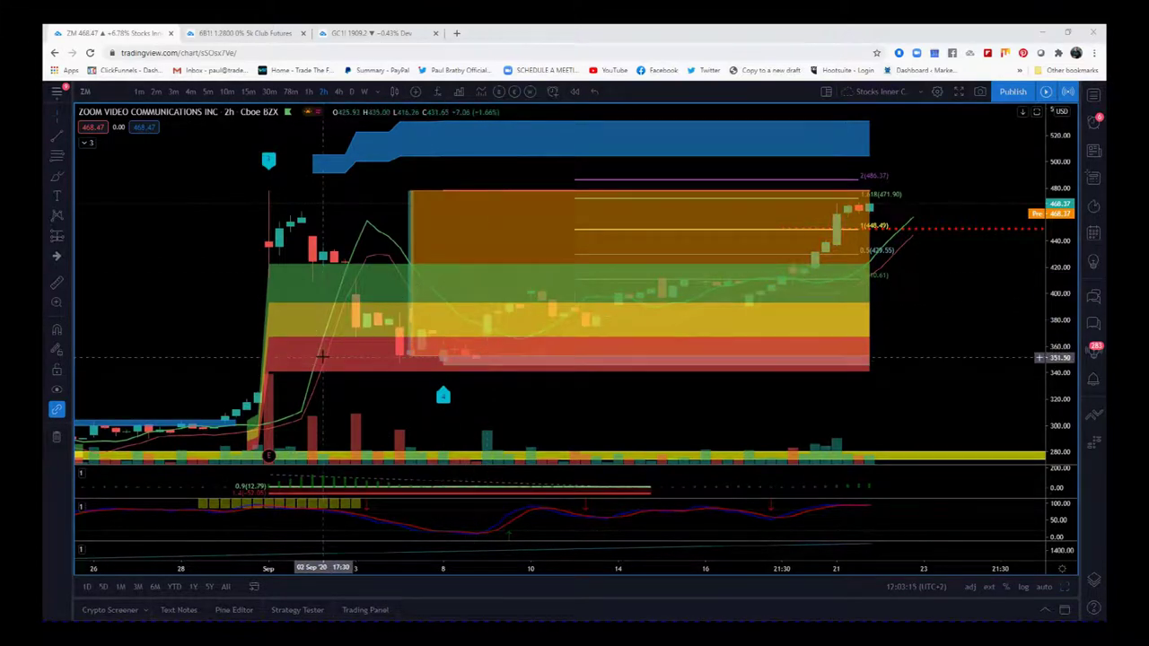
# Step: Toggle the zone's lower band, then enlarge the histogram oscillator pane to show its trendline
pyautogui.click(436, 361)
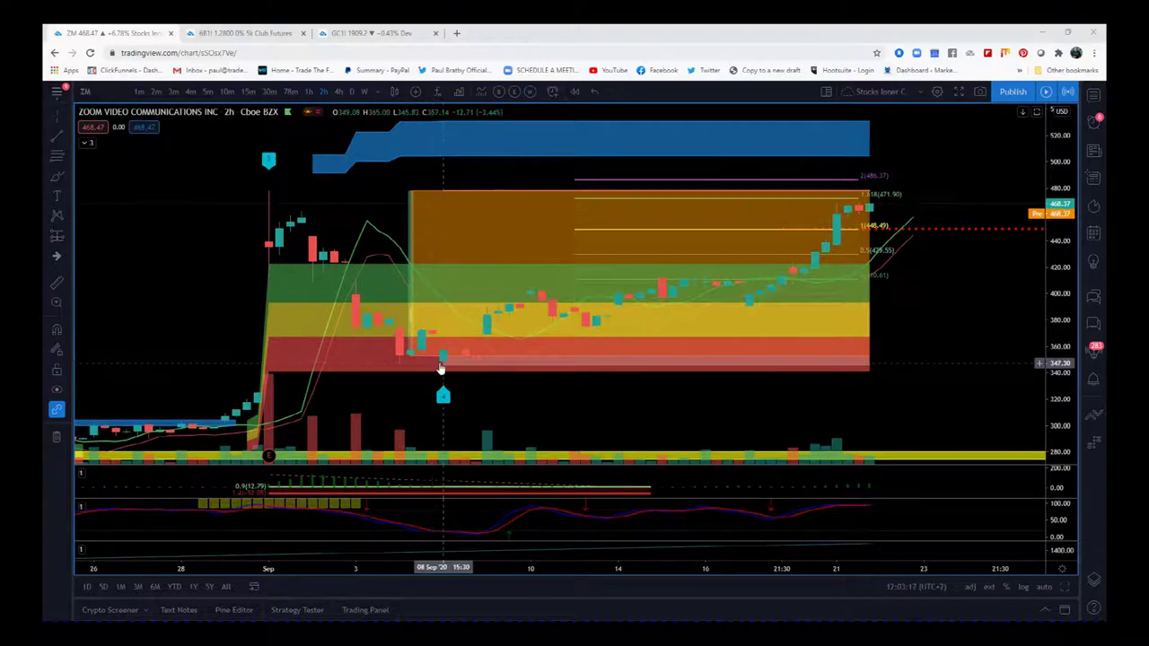
pyautogui.click(440, 368)
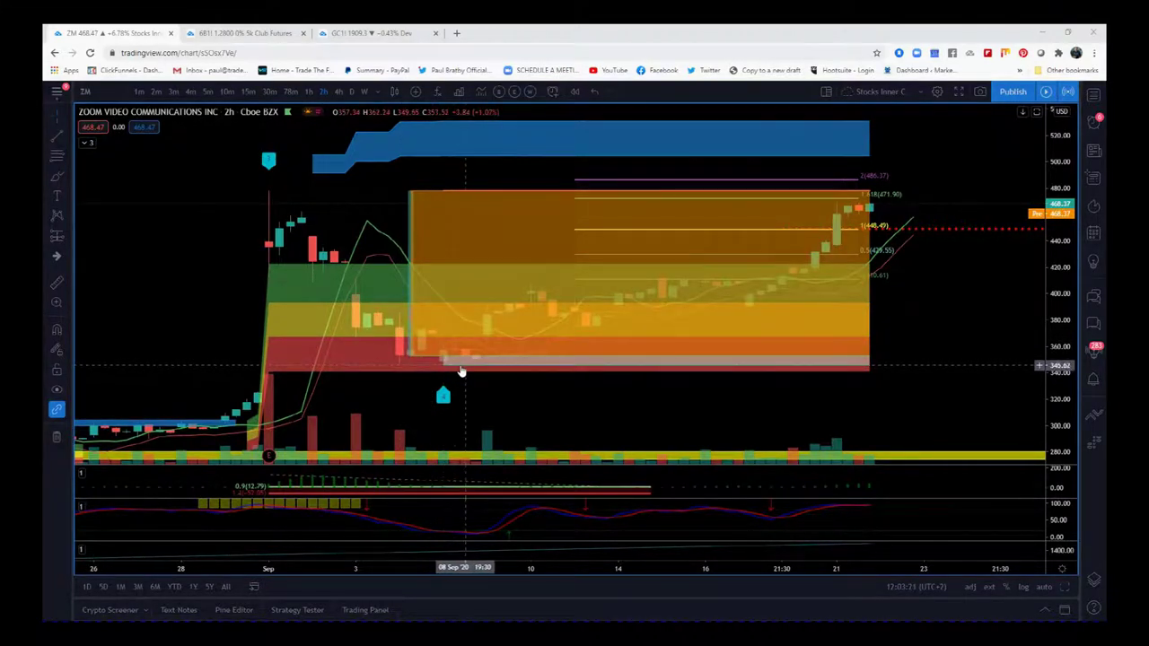
pyautogui.click(547, 357)
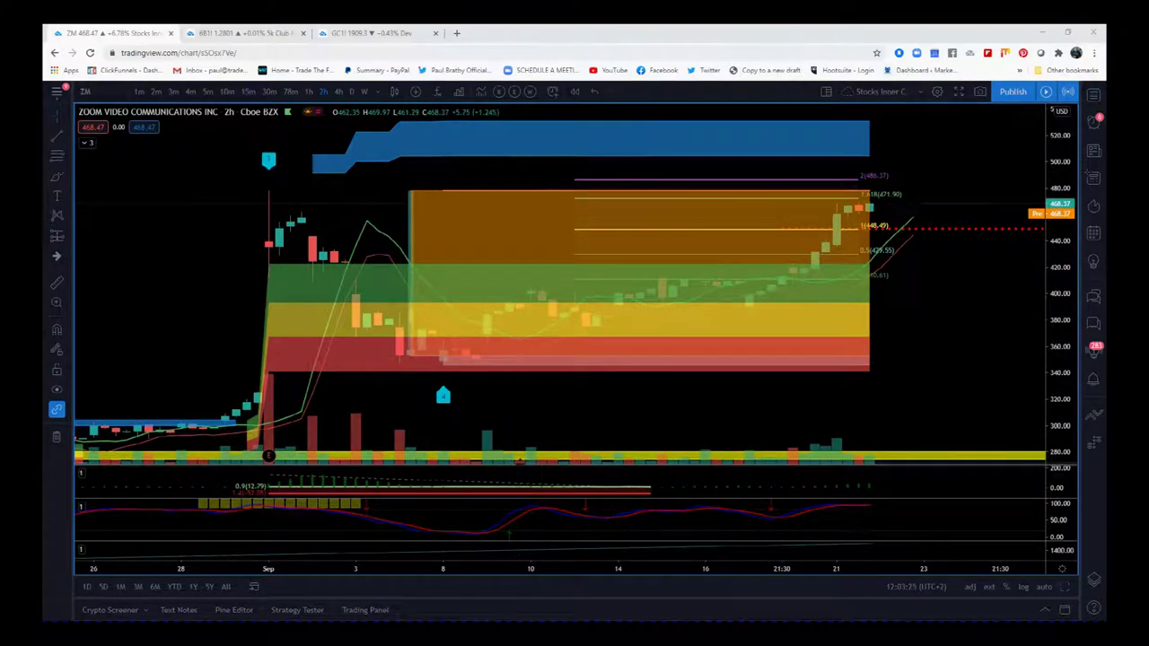
pyautogui.moveTo(519, 465); pyautogui.dragTo(531, 351)
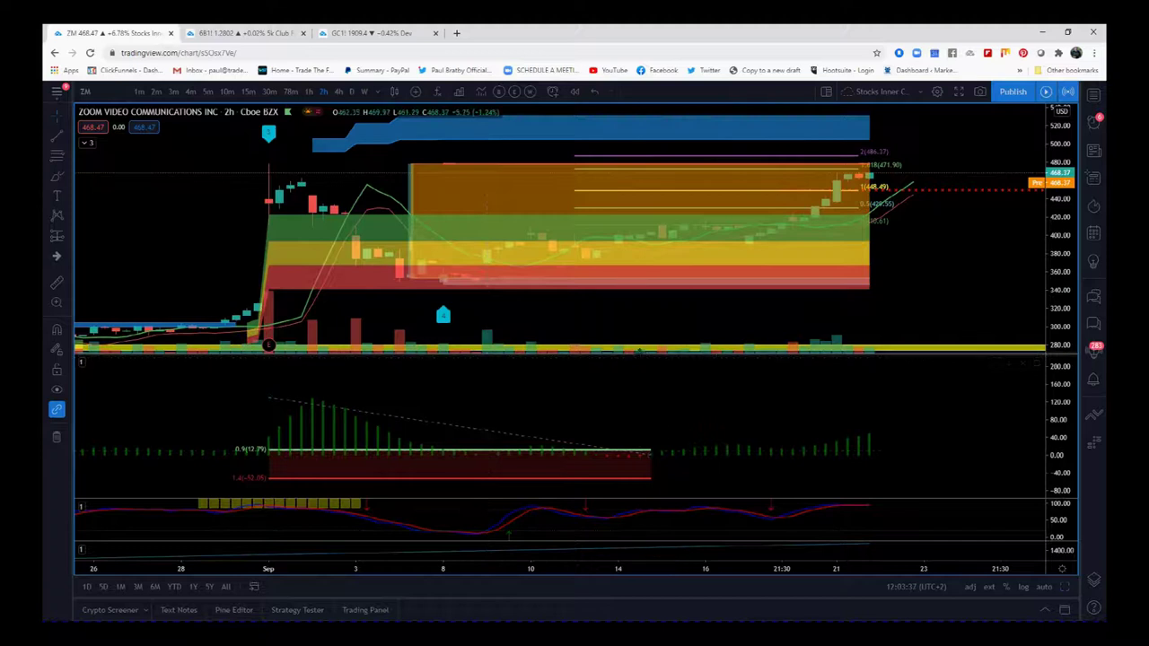
pyautogui.moveTo(641, 357); pyautogui.dragTo(641, 255)
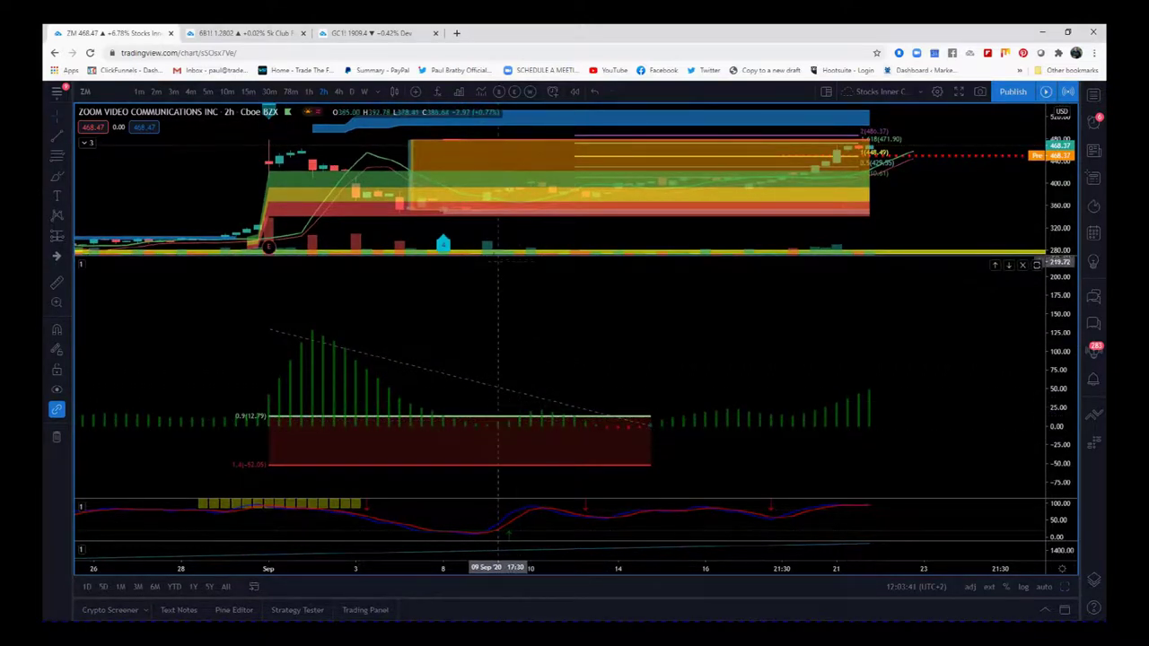
# Step: Rebalance the price, histogram and stochastic pane heights, finishing with the histogram oscillator enlarged
pyautogui.moveTo(880, 255)
pyautogui.mouseDown()
pyautogui.moveTo(880, 266)
pyautogui.moveTo(503, 422)
pyautogui.mouseUp()
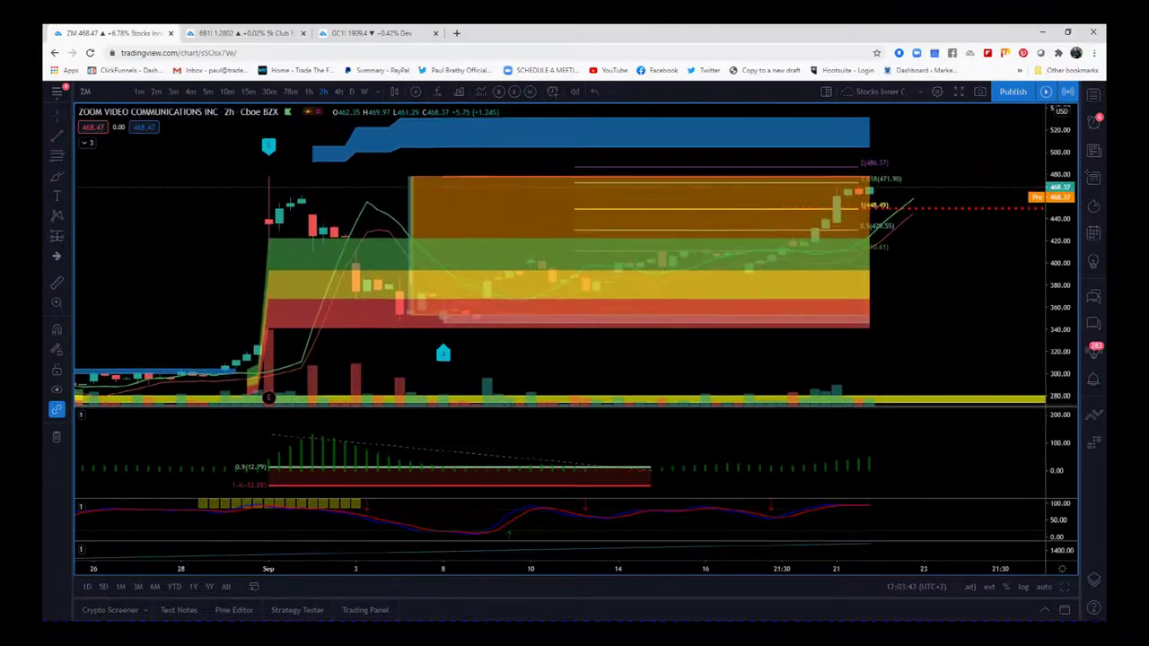
pyautogui.moveTo(503, 499); pyautogui.dragTo(497, 421)
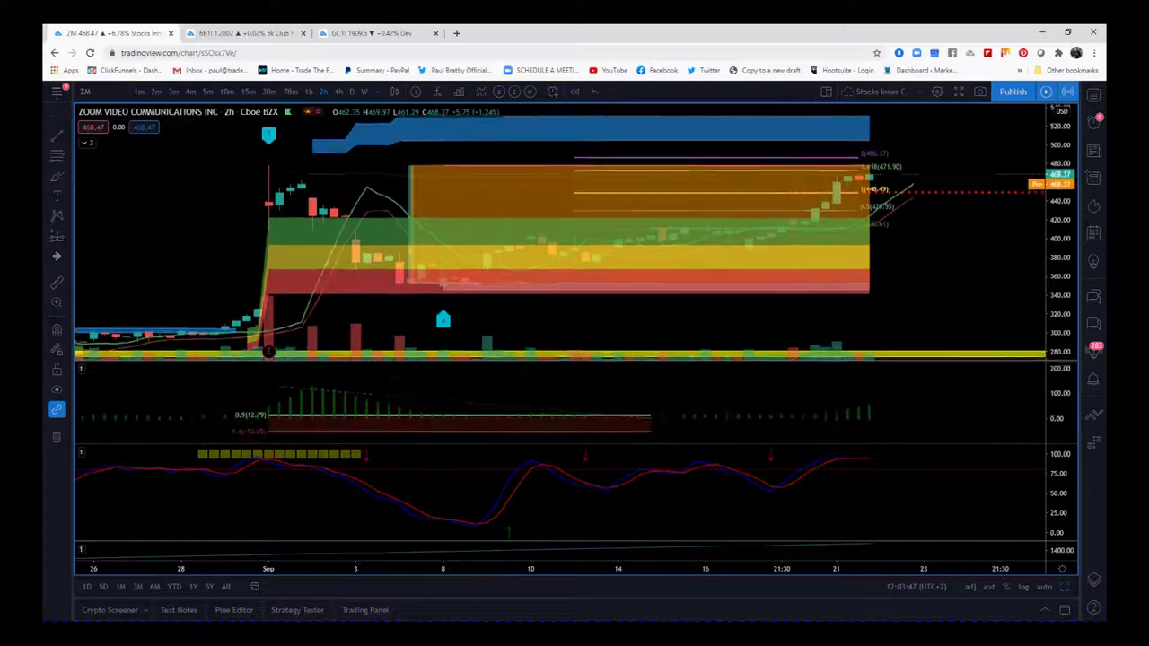
pyautogui.moveTo(500, 420); pyautogui.dragTo(474, 334)
pyautogui.moveTo(467, 440)
pyautogui.mouseDown()
pyautogui.moveTo(467, 424)
pyautogui.moveTo(422, 414)
pyautogui.mouseUp()
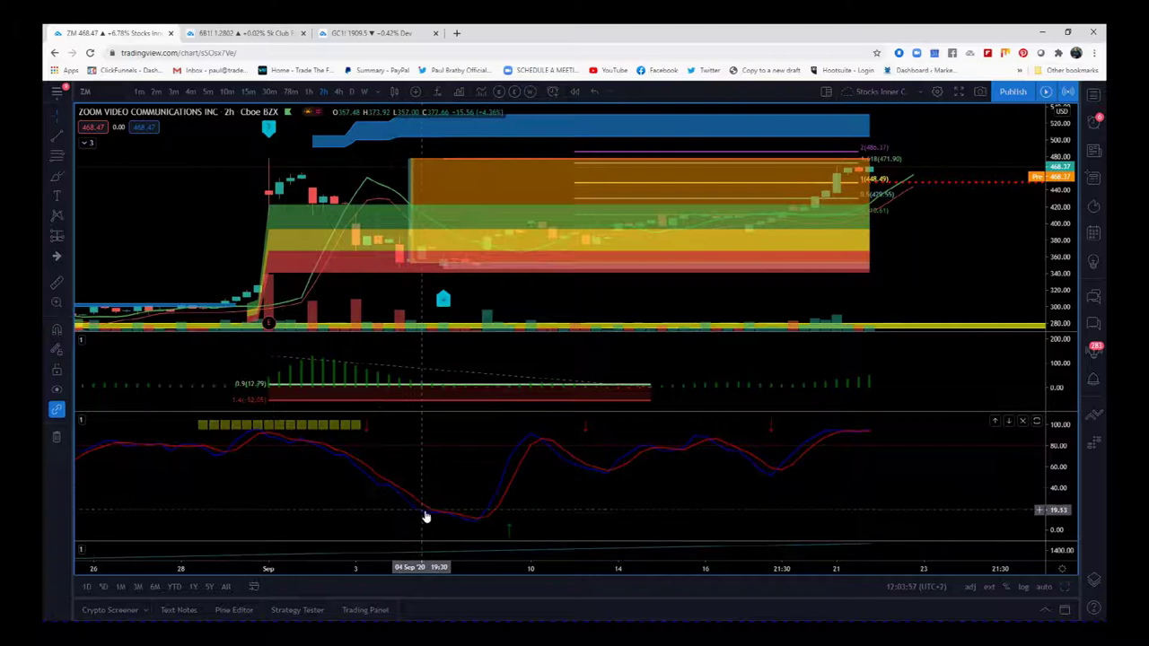
pyautogui.moveTo(476, 518)
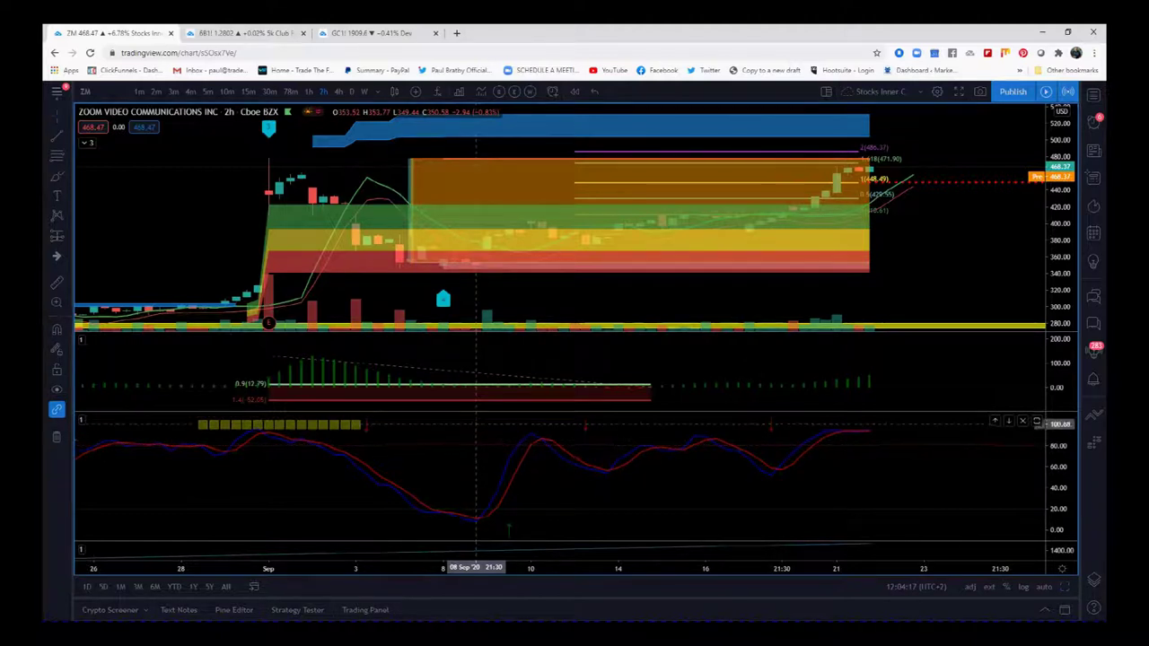
pyautogui.moveTo(485, 412); pyautogui.dragTo(489, 470)
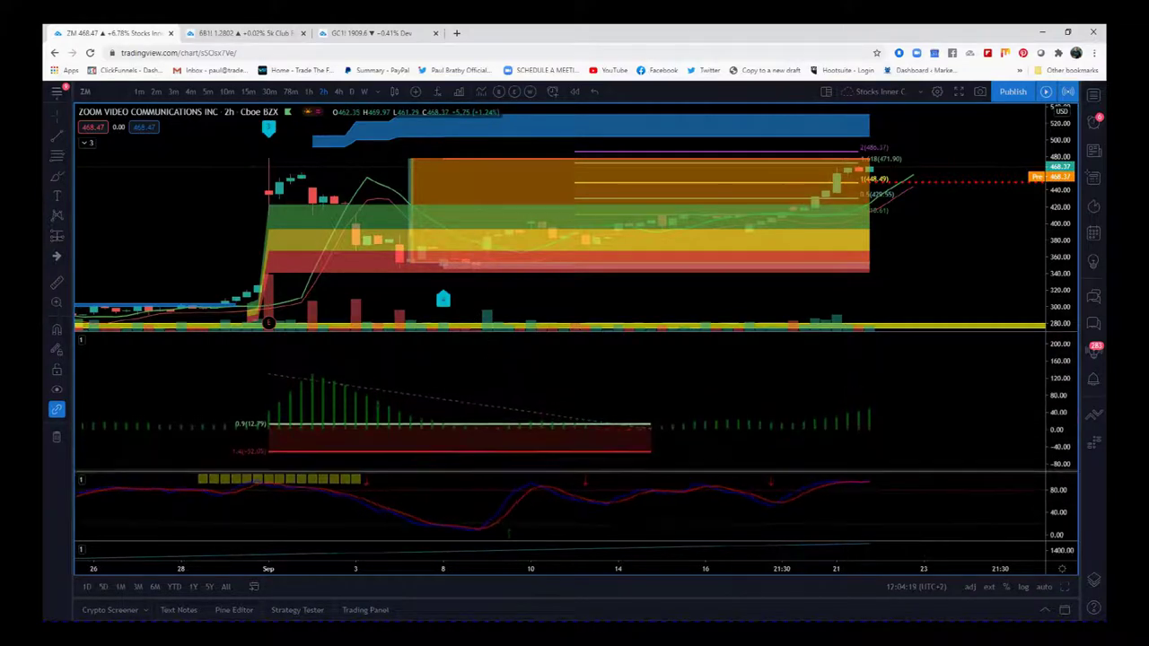
# Step: Restore the price pane to near full height, widen the candles and shift the chart left
pyautogui.moveTo(492, 331); pyautogui.dragTo(490, 444)
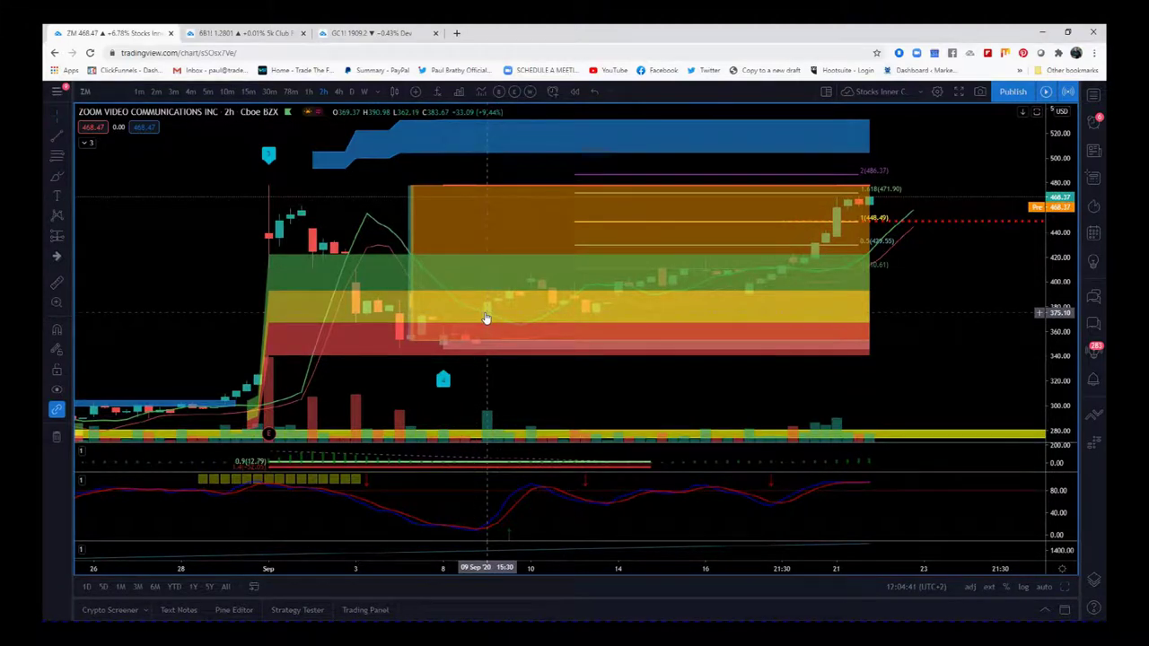
pyautogui.moveTo(561, 567); pyautogui.dragTo(536, 568)
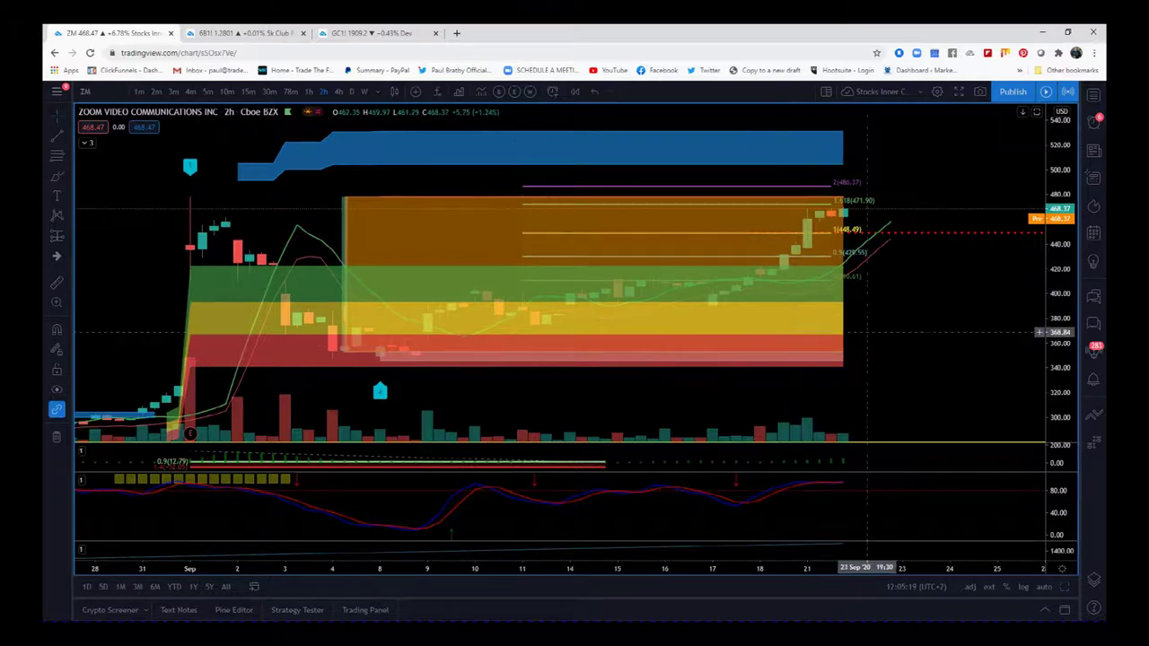
pyautogui.moveTo(917, 332); pyautogui.dragTo(874, 333)
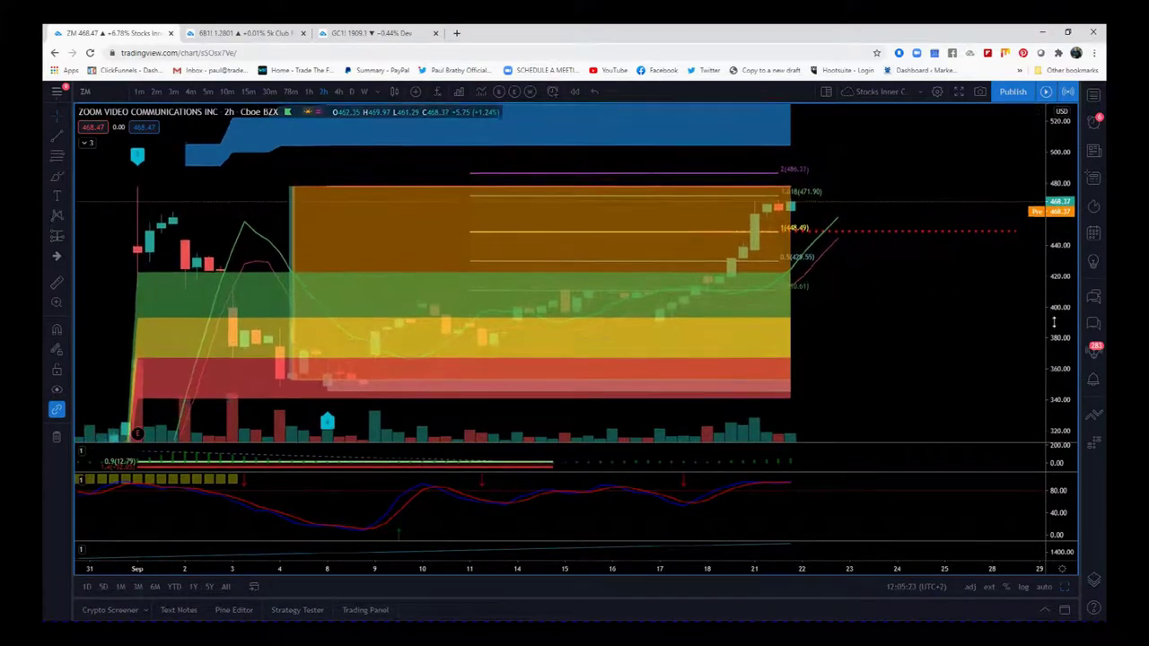
pyautogui.moveTo(987, 327); pyautogui.dragTo(937, 349)
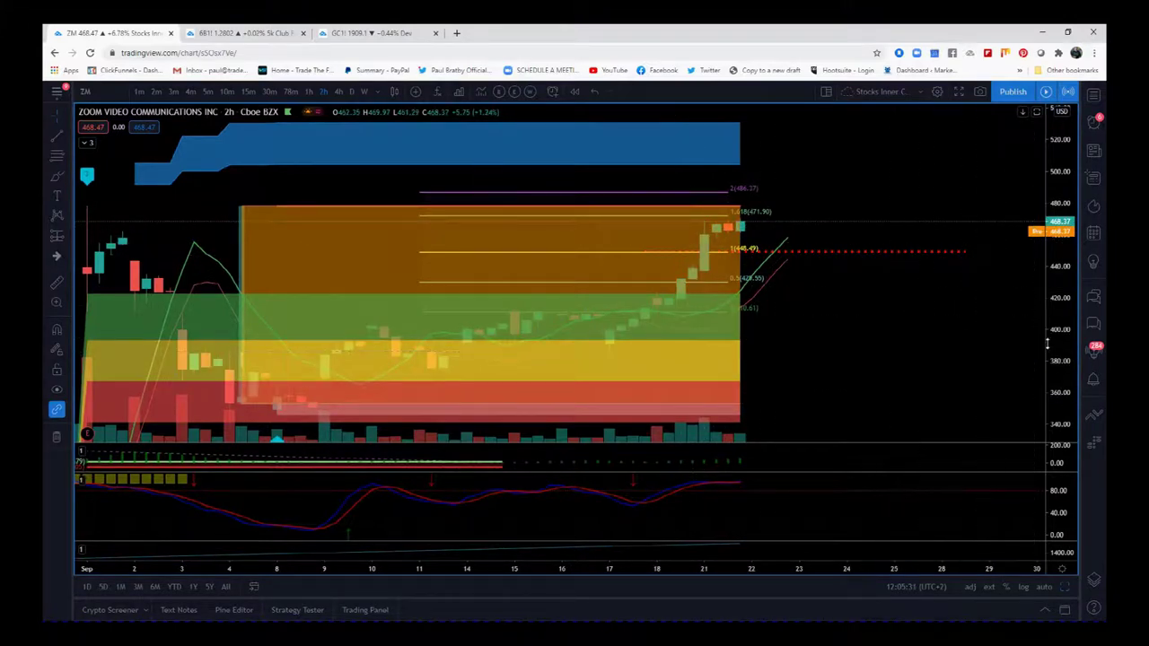
pyautogui.moveTo(1057, 359); pyautogui.dragTo(1057, 332)
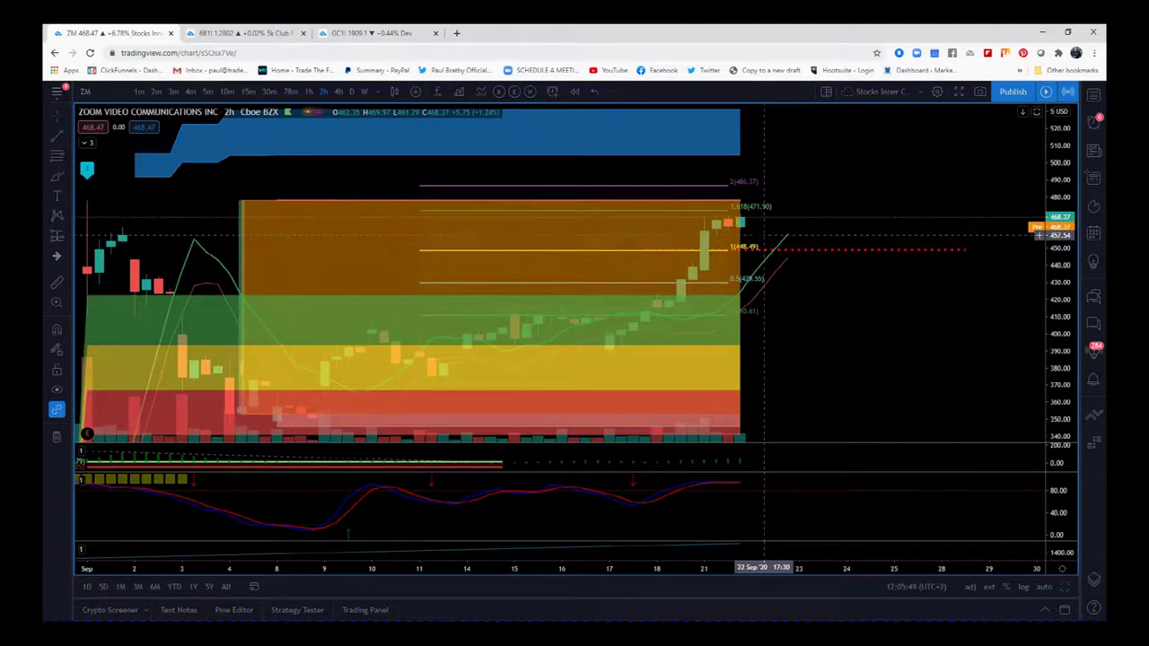
pyautogui.moveTo(811, 181); pyautogui.dragTo(835, 195)
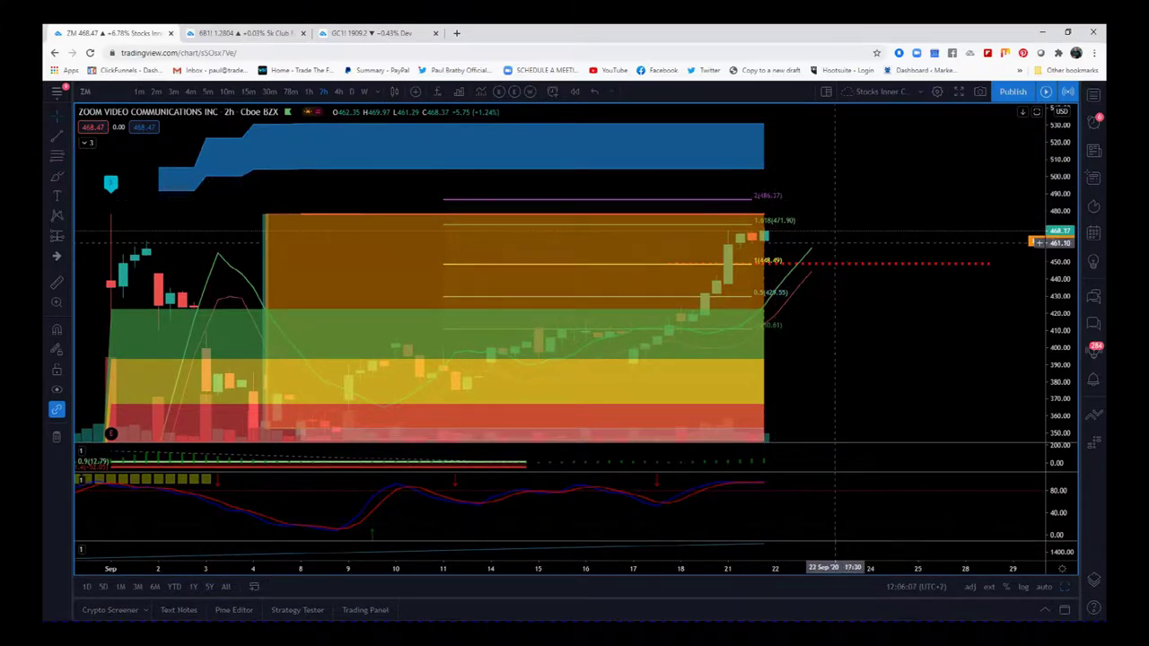
pyautogui.moveTo(847, 341); pyautogui.dragTo(877, 341)
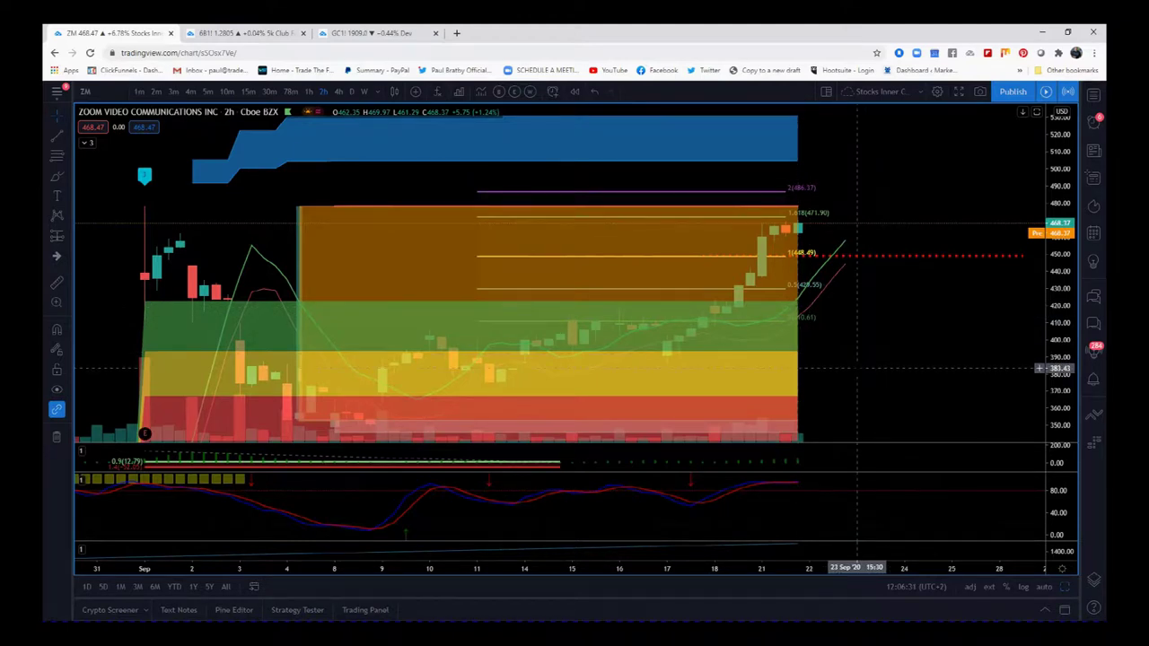
pyautogui.moveTo(860, 364); pyautogui.dragTo(954, 367)
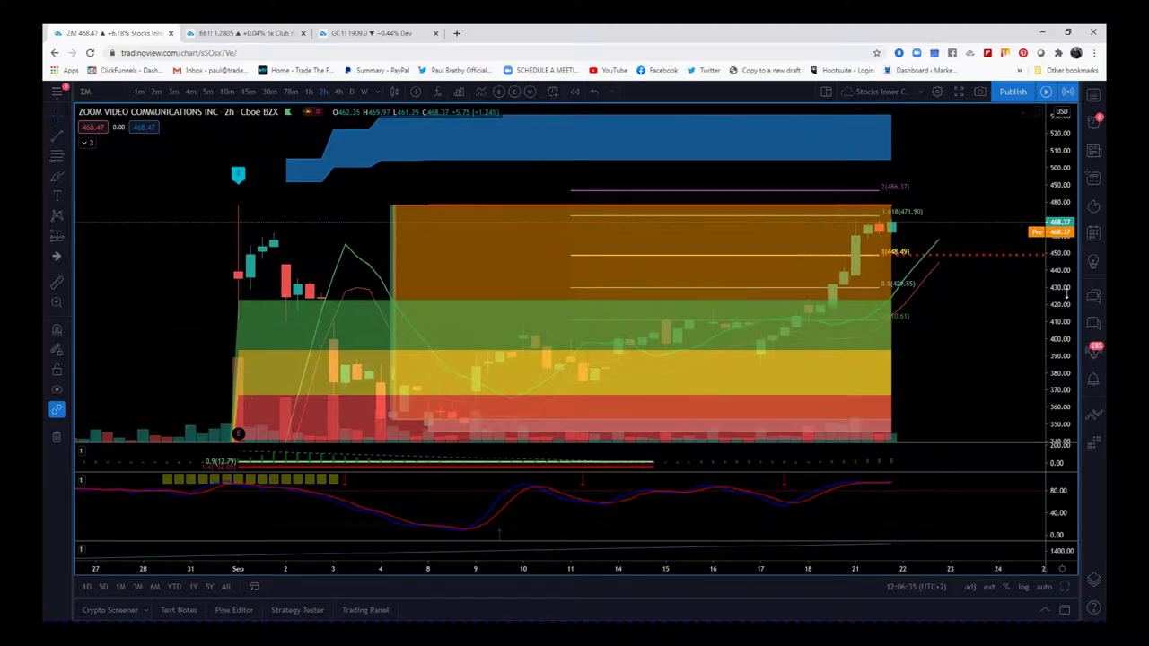
pyautogui.moveTo(974, 363); pyautogui.dragTo(849, 295)
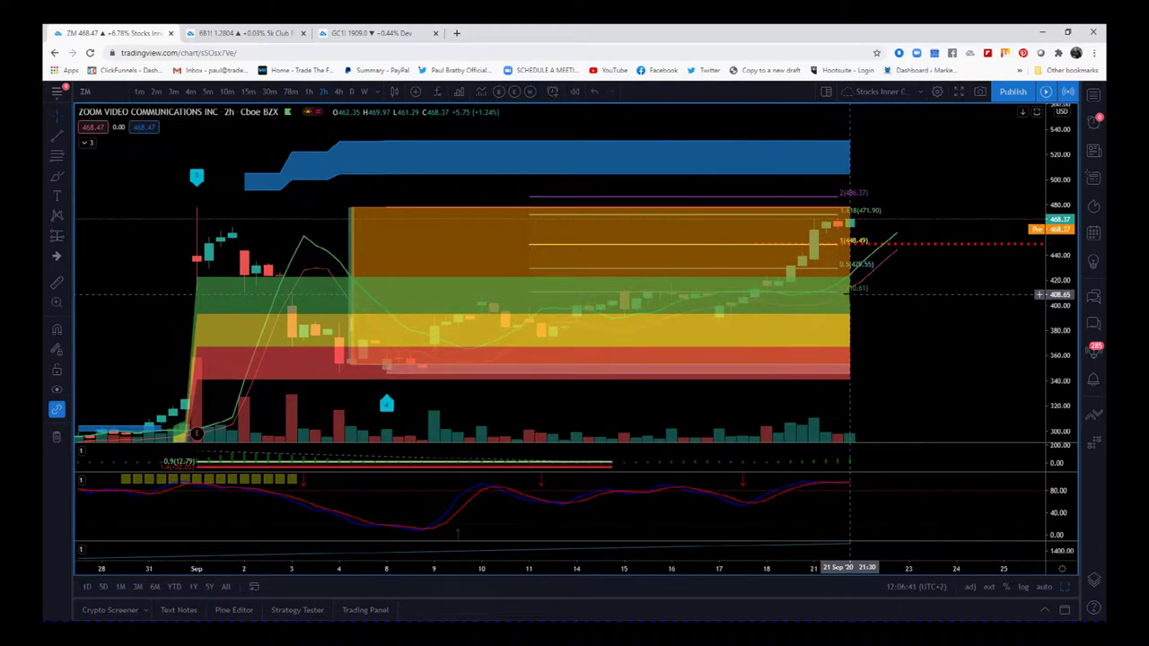
pyautogui.moveTo(898, 508)
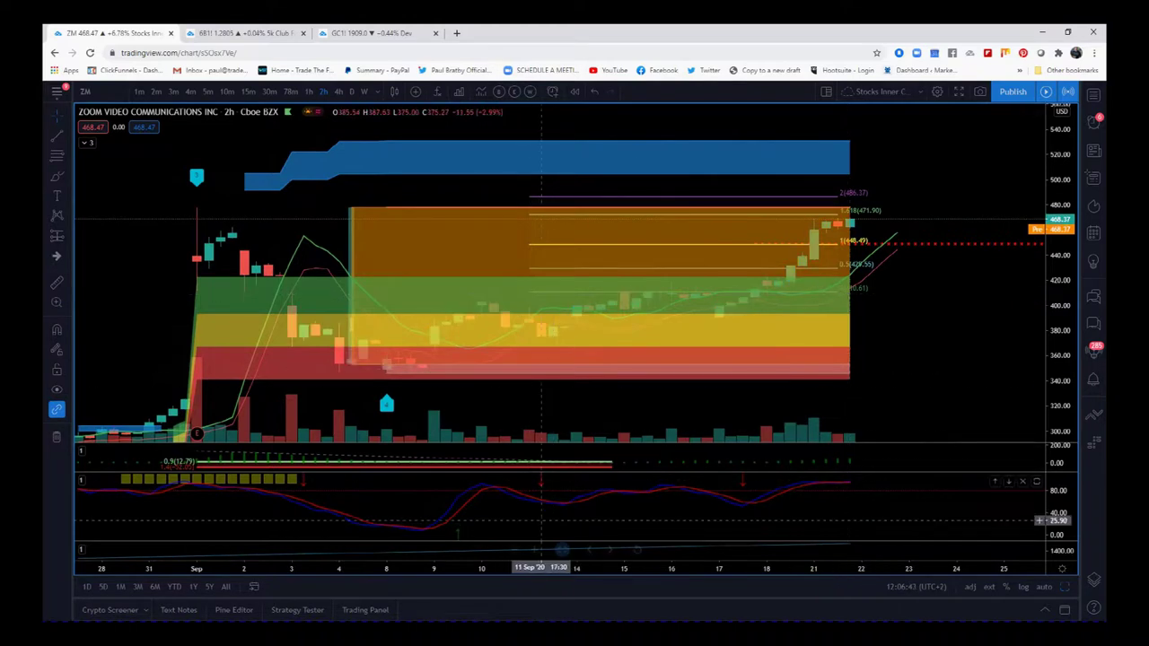
# Step: Zoom out to late August–late September and make the histogram oscillator pane taller
pyautogui.scroll(-2, 573, 576)
pyautogui.scroll(-2, 583, 579)
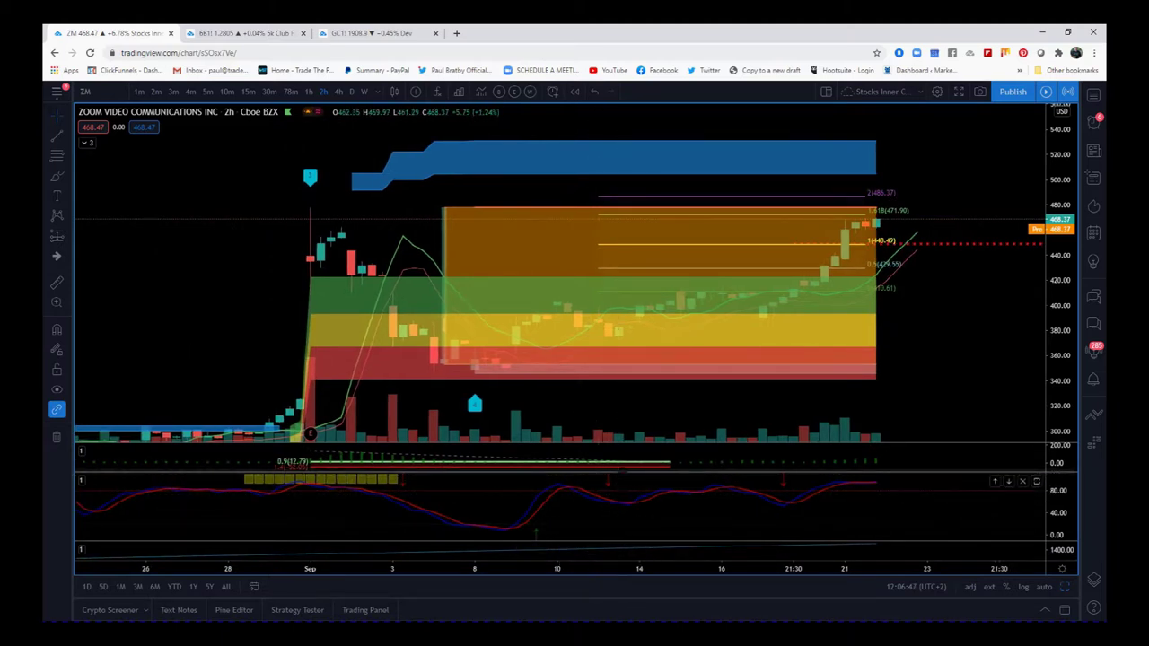
pyautogui.moveTo(562, 472); pyautogui.dragTo(562, 495)
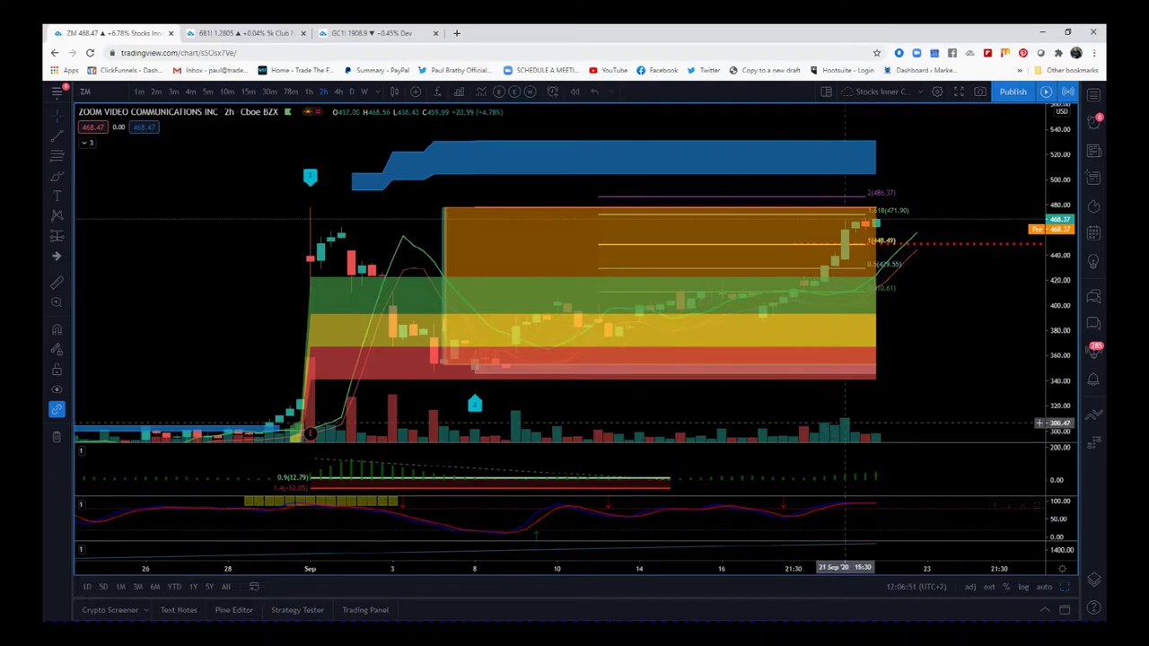
pyautogui.hscroll(3, 869, 393)
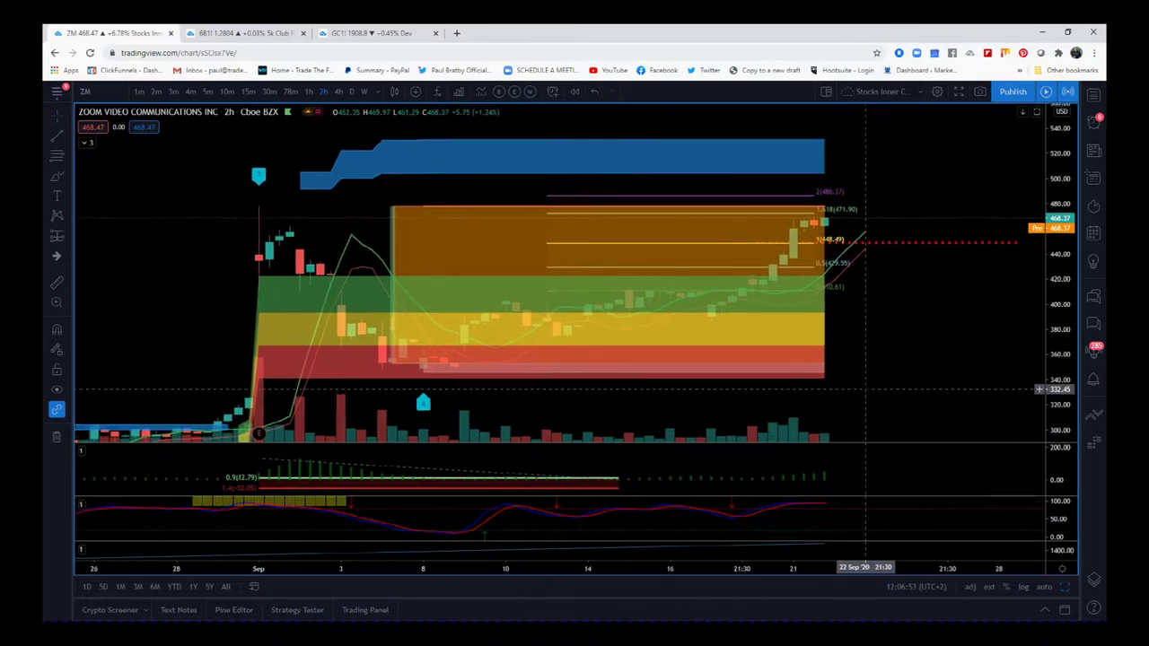